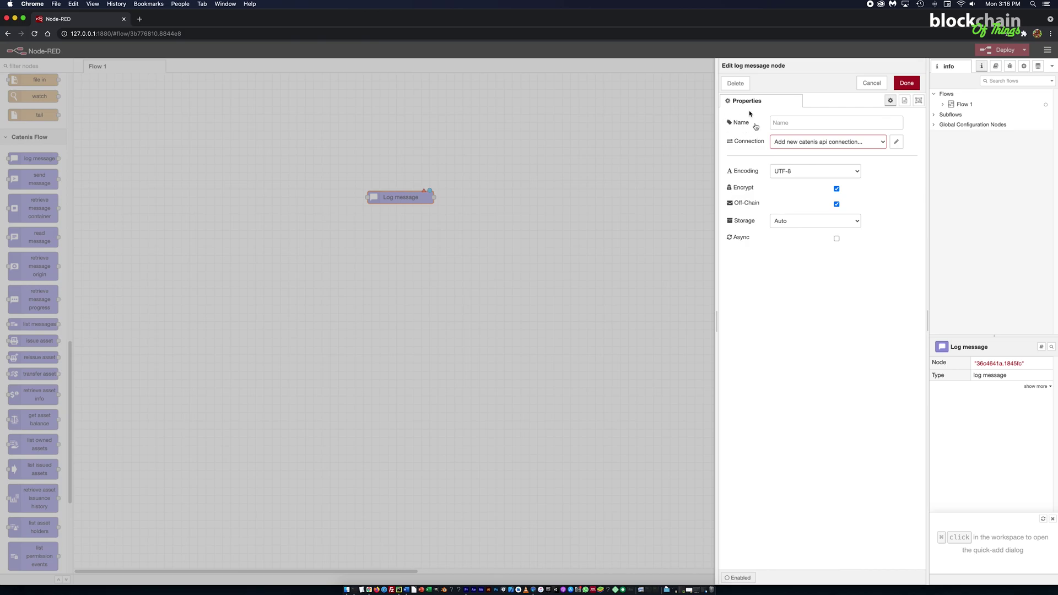
Step: Name the log message node AwesomeLogMessageNode and set its connection to My Laptop
left_click(793, 124)
type("AwesomeLogMessag")
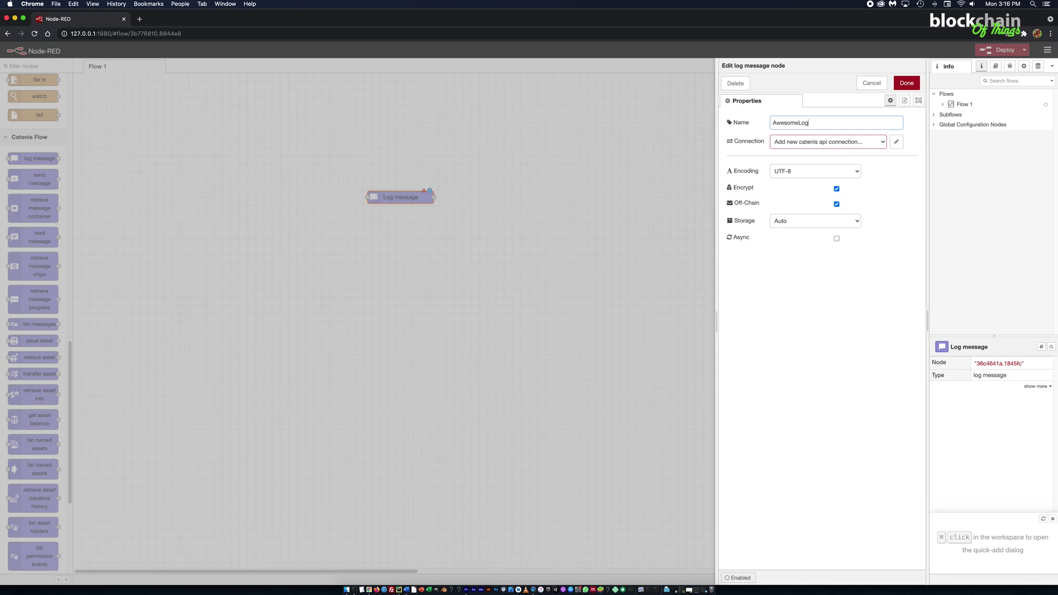
type("eNode")
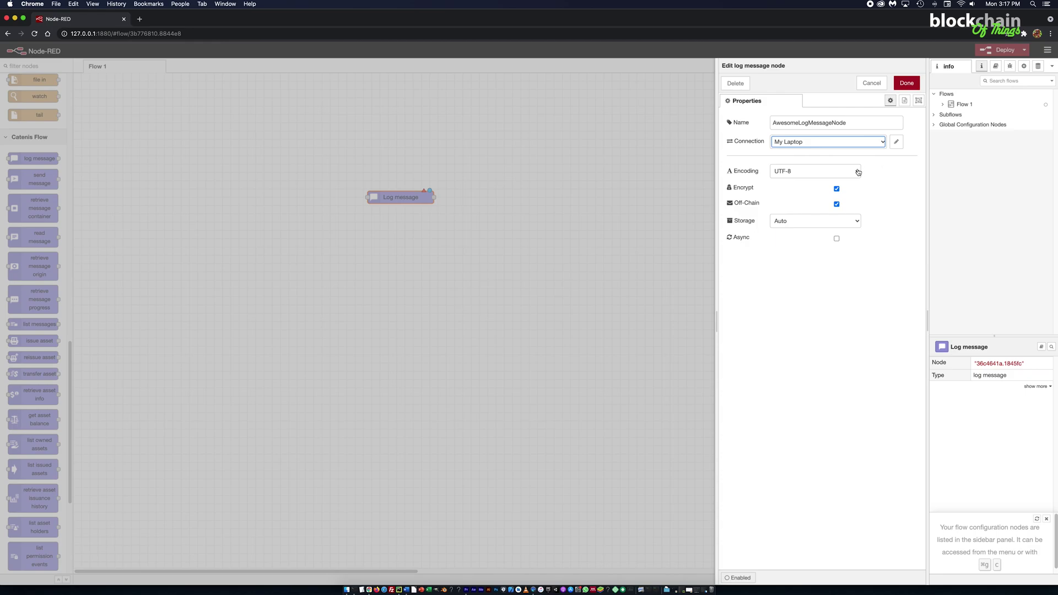
Step: Review the encoding choices while keeping UTF-8, and switch the Encrypt and Off-Chain options off and back on
left_click(859, 172)
left_click(800, 170)
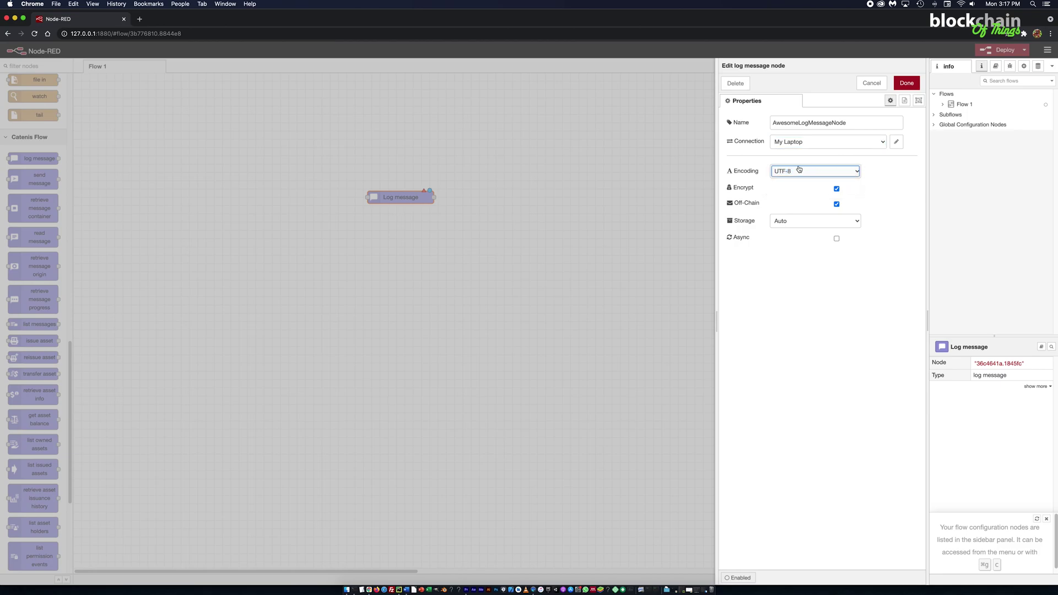
left_click(827, 175)
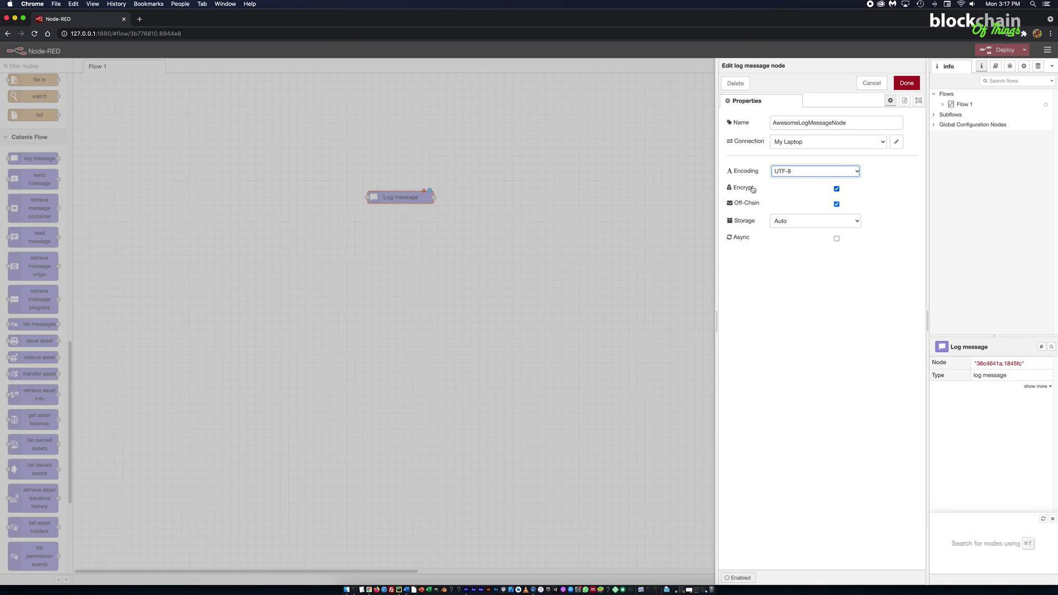
left_click(837, 188)
left_click(838, 189)
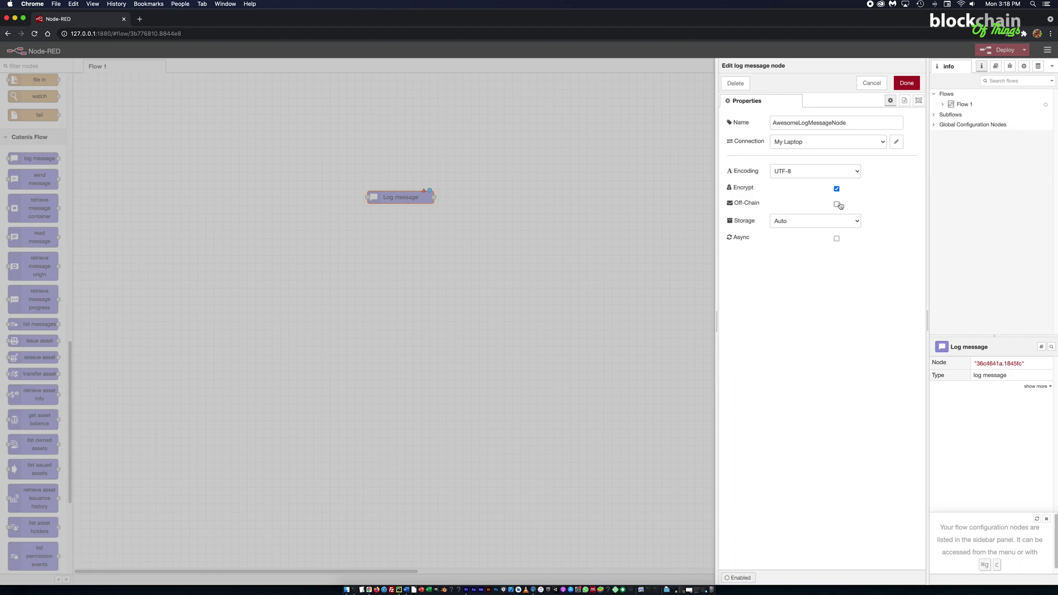
left_click(838, 205)
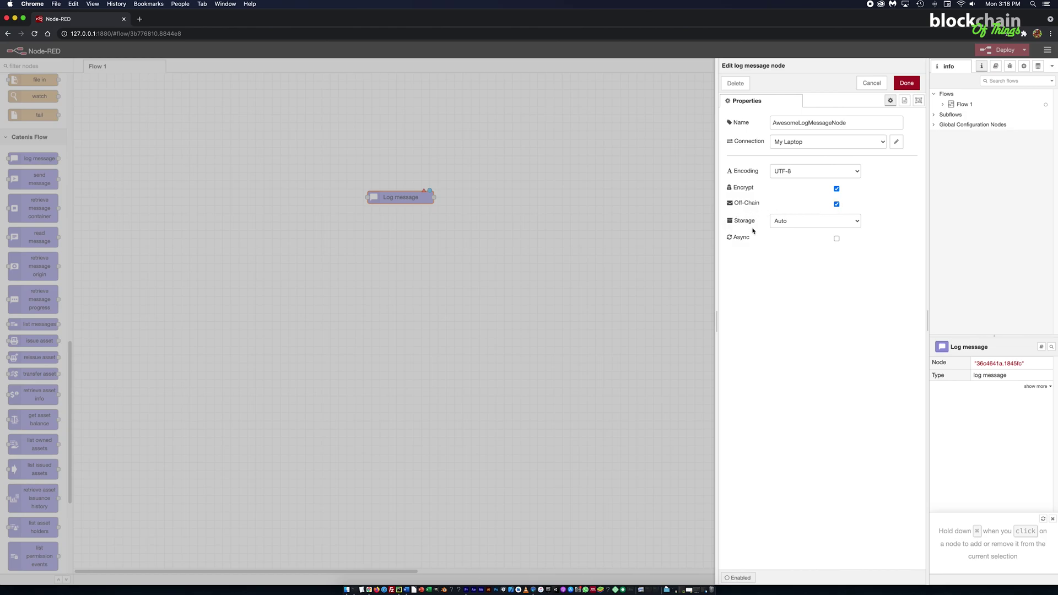
Step: Try Embedded storage for the log message node, settle on External, and enable the Async option
left_click(811, 223)
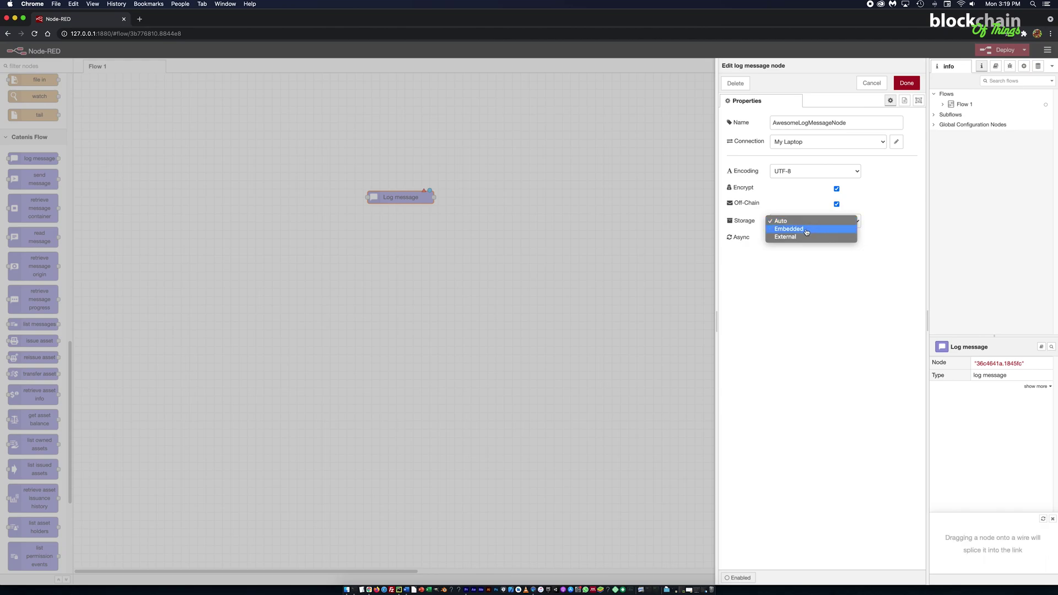
left_click(807, 229)
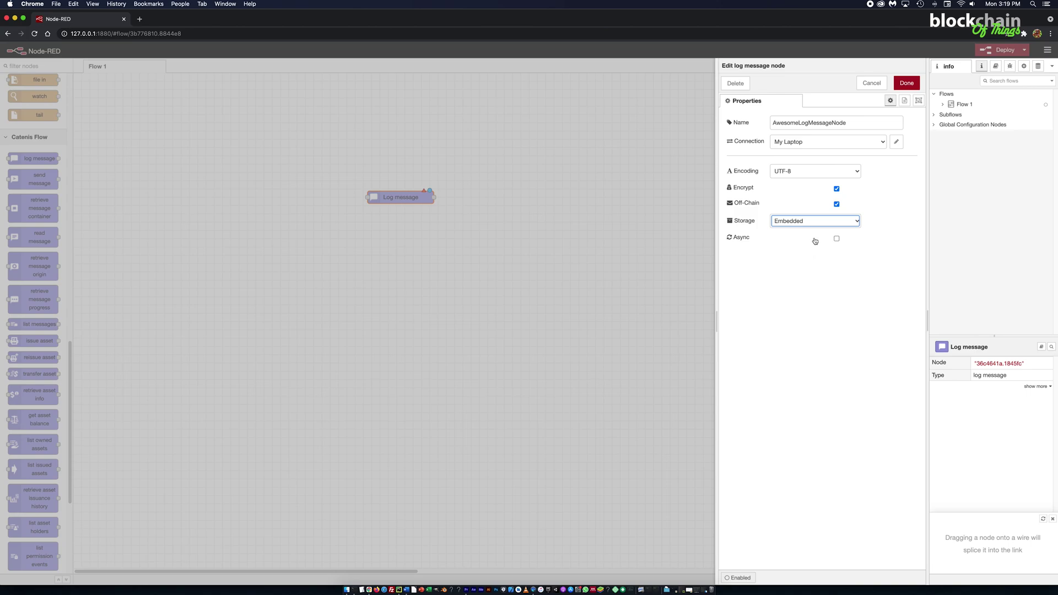
left_click(822, 225)
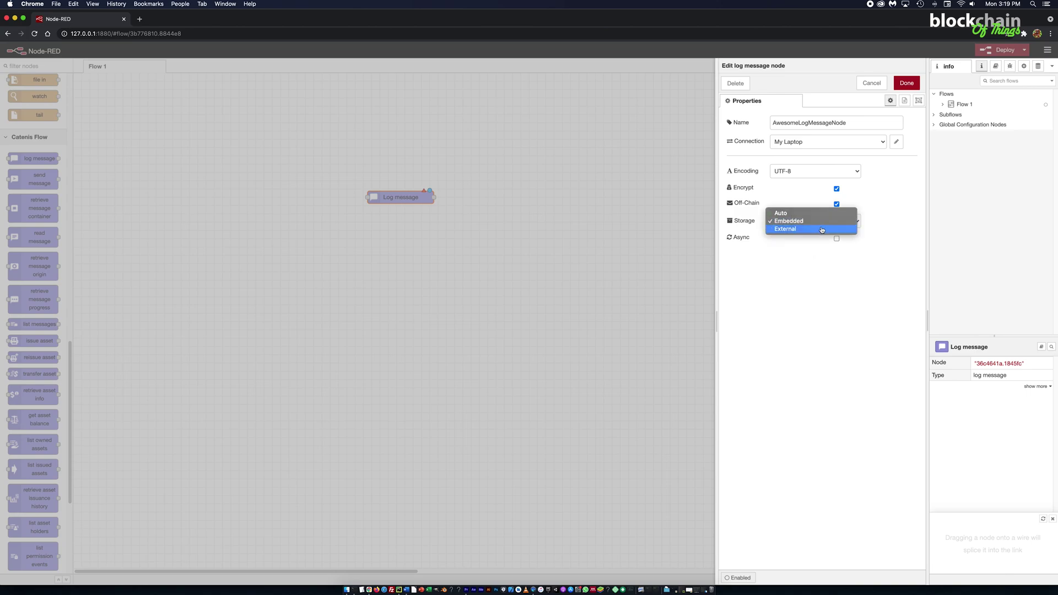
left_click(777, 233)
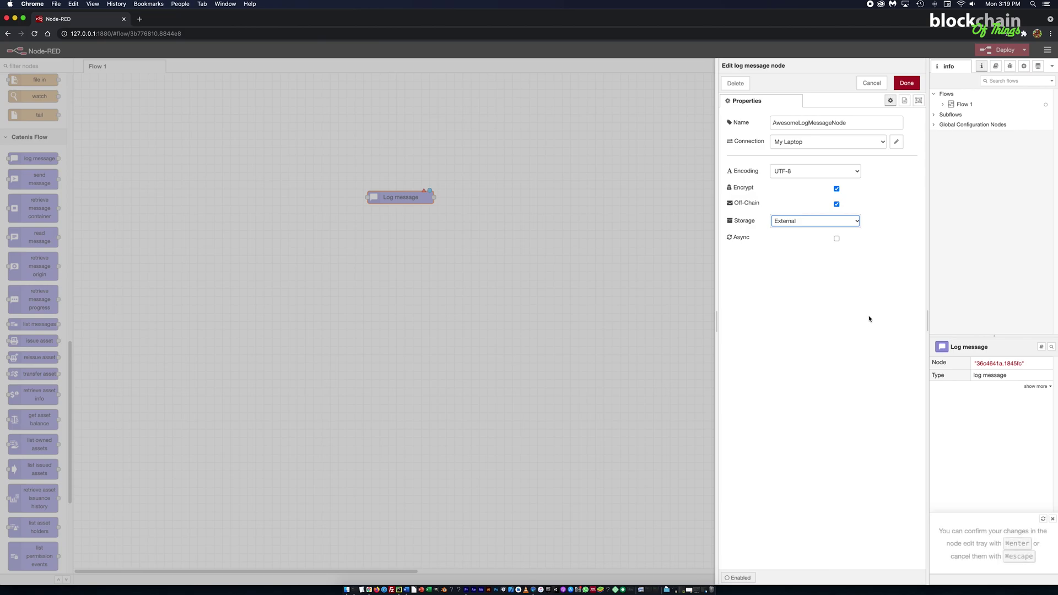
left_click(838, 241)
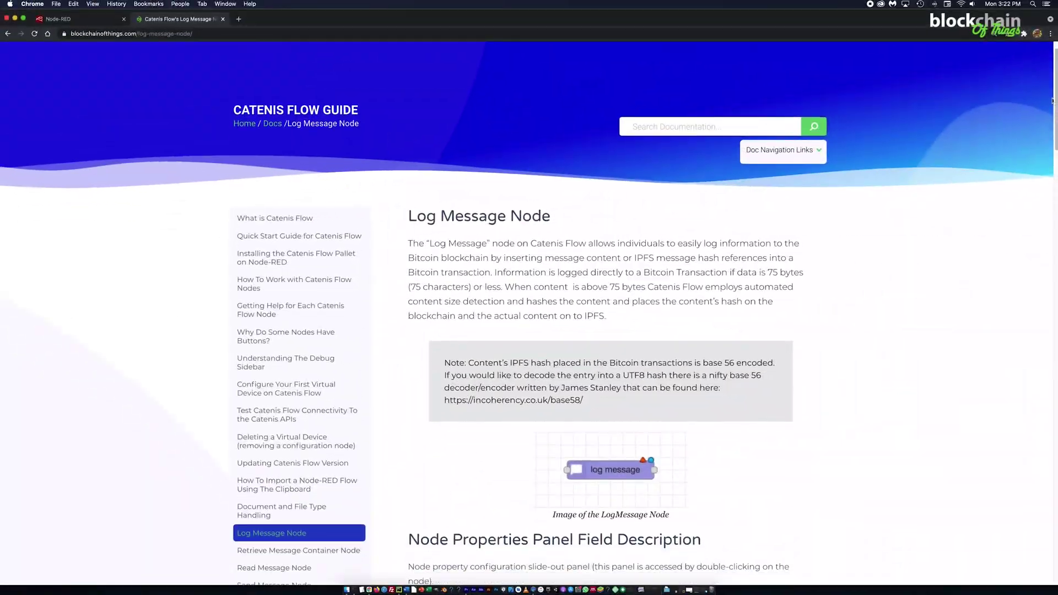
Step: Copy the complete example flow JSON from the Log Message Node documentation page
scroll(1053, 100, "down", 20)
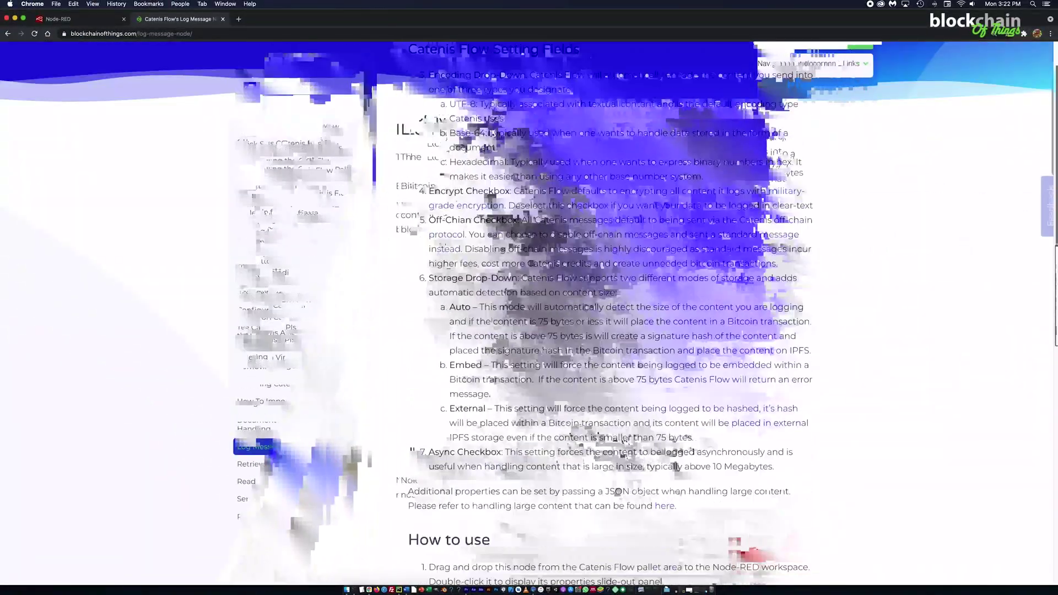
scroll(583, 419, "down", 5)
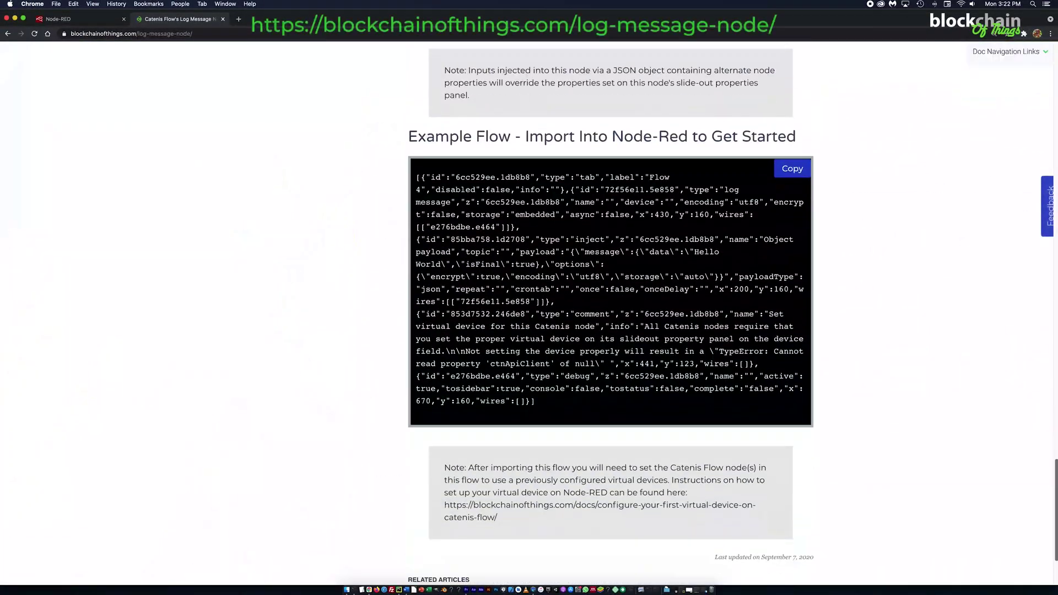
mouse_move(554, 408)
left_mouse_down()
mouse_move(474, 302)
mouse_move(419, 178)
mouse_move(538, 402)
left_mouse_up()
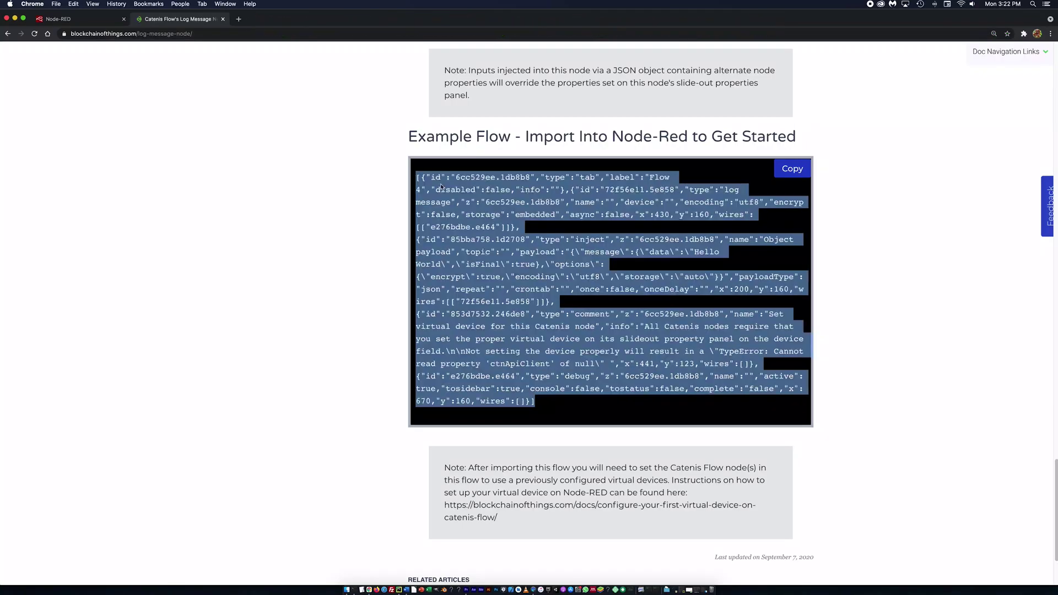
right_click(442, 185)
left_click(458, 201)
Step: Switch to Node-RED, import the copied example flow JSON from the clipboard, and show the imported Flow 4
left_click(77, 19)
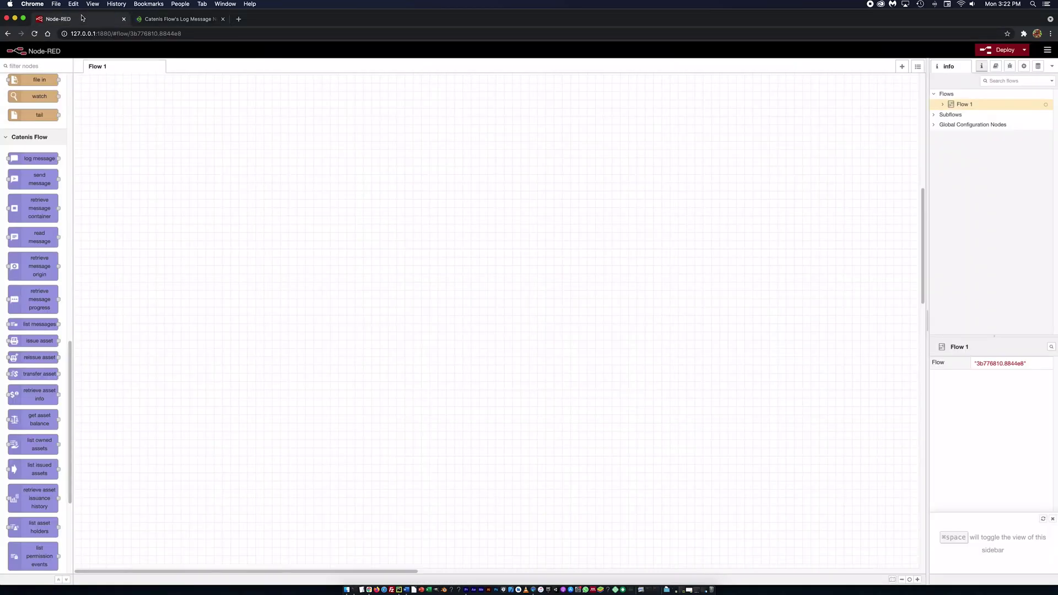
left_click(1049, 50)
mouse_move(1017, 69)
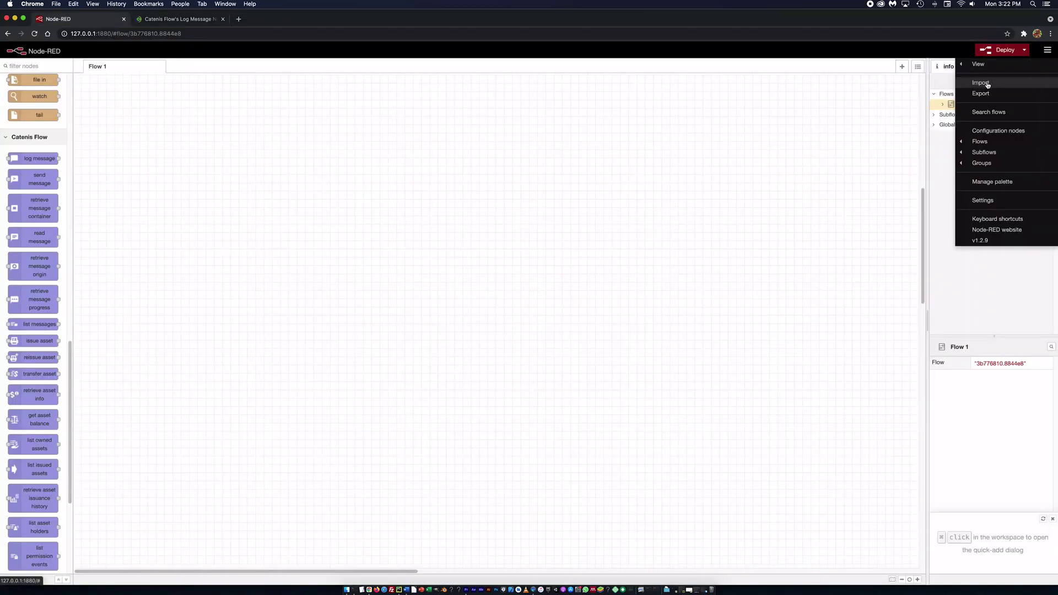
left_click(988, 85)
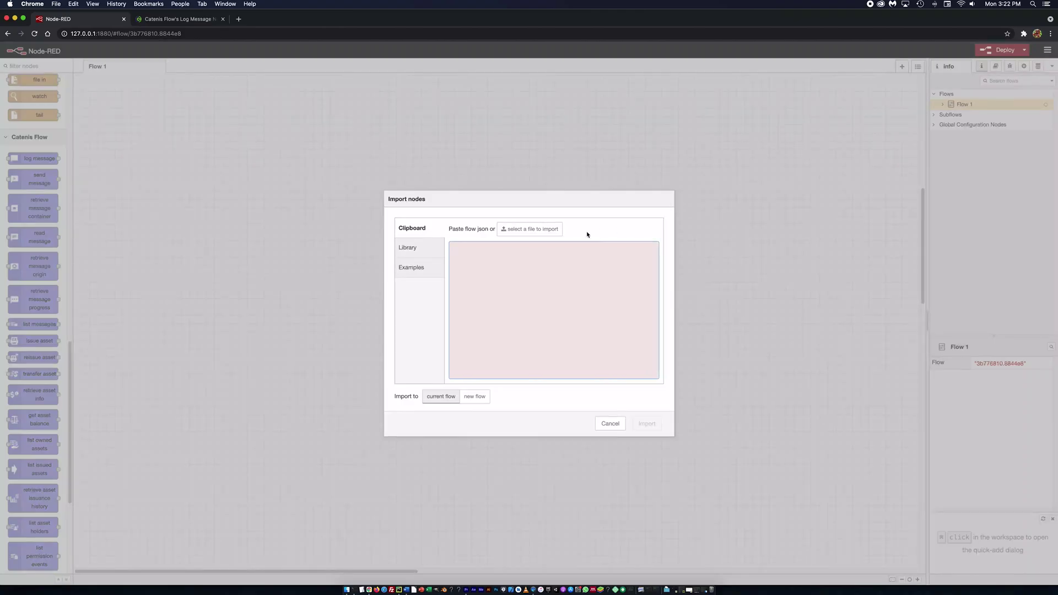
right_click(482, 255)
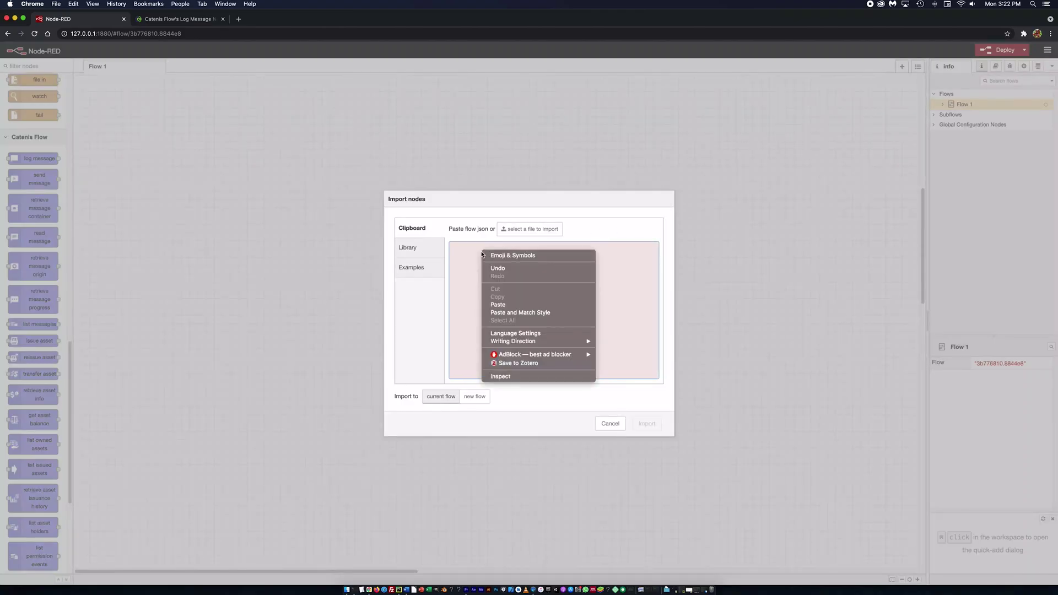
left_click(502, 306)
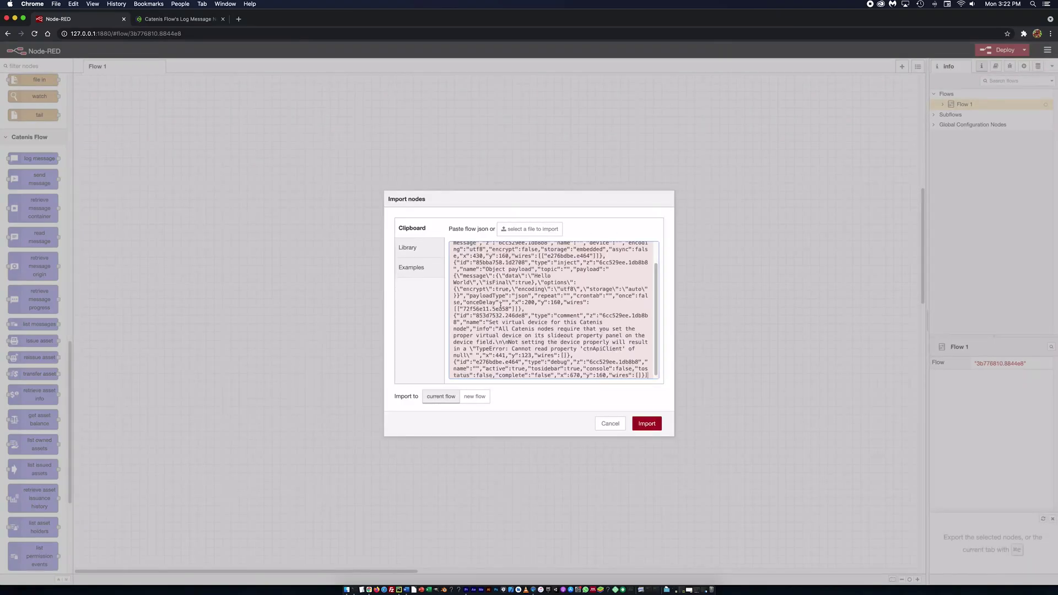
left_click(647, 424)
left_click(217, 69)
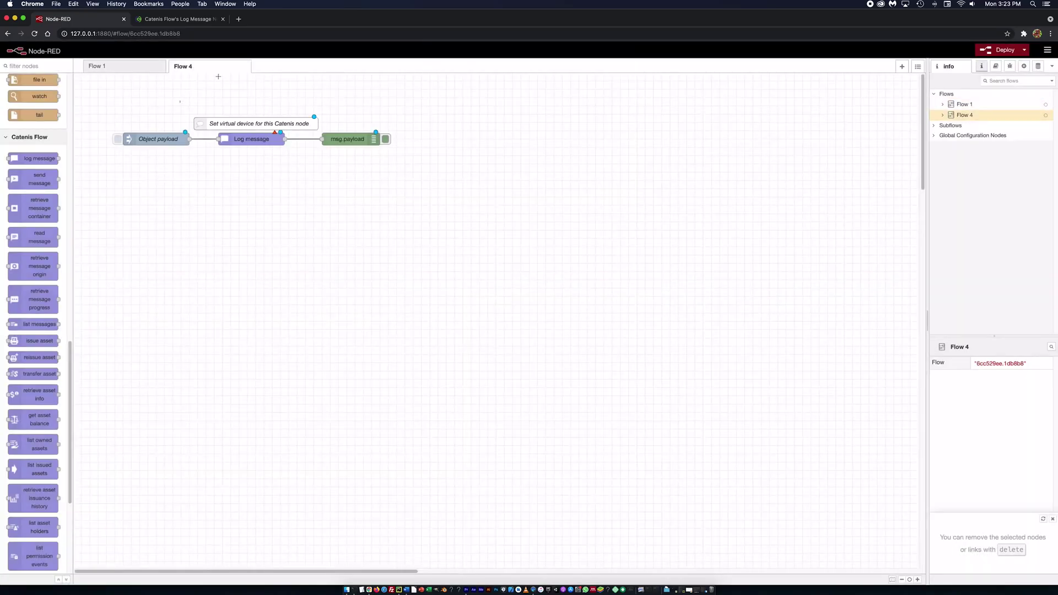
Step: Open the Object payload inject node's properties and examine its payload in the JSON editor
left_click(155, 141)
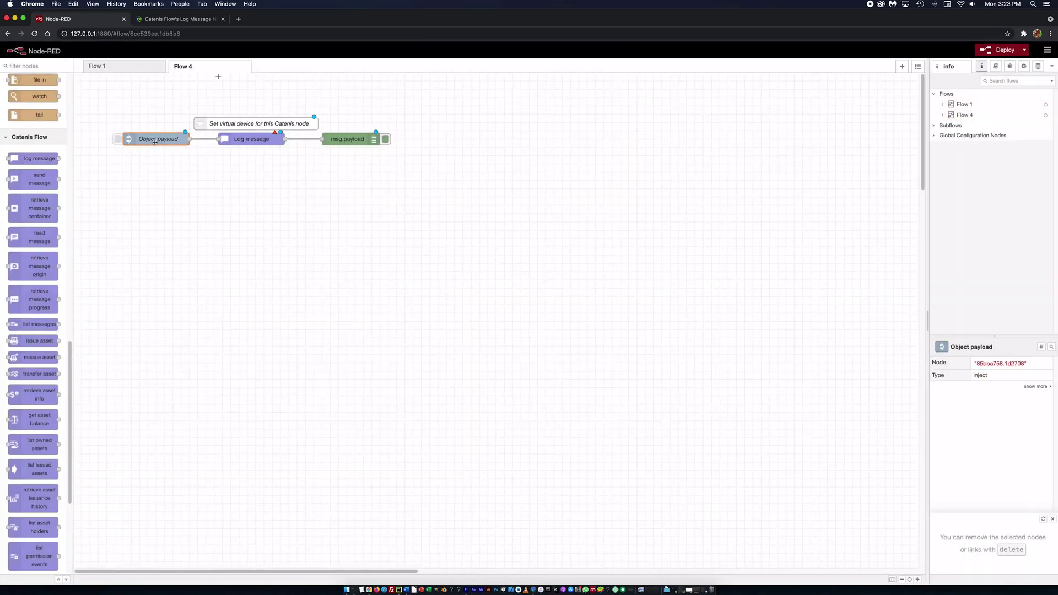
left_click(254, 143)
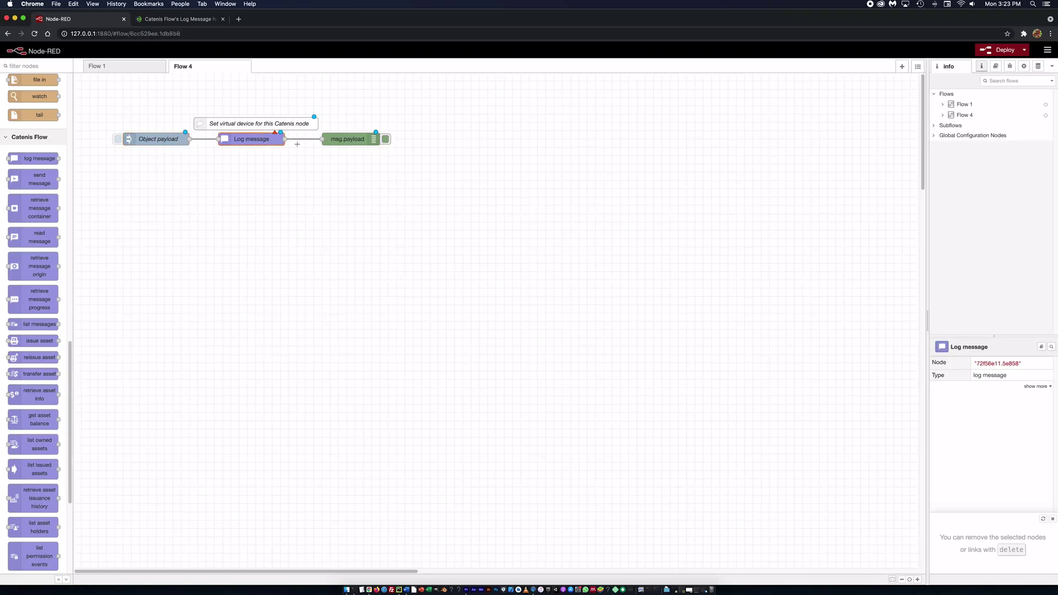
double_click(155, 139)
left_click(896, 147)
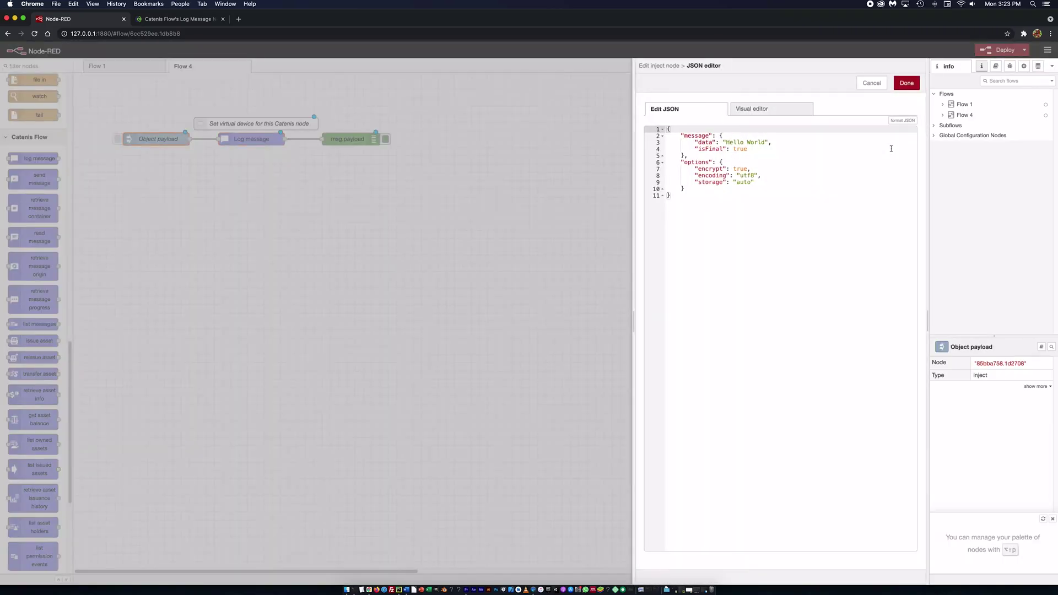